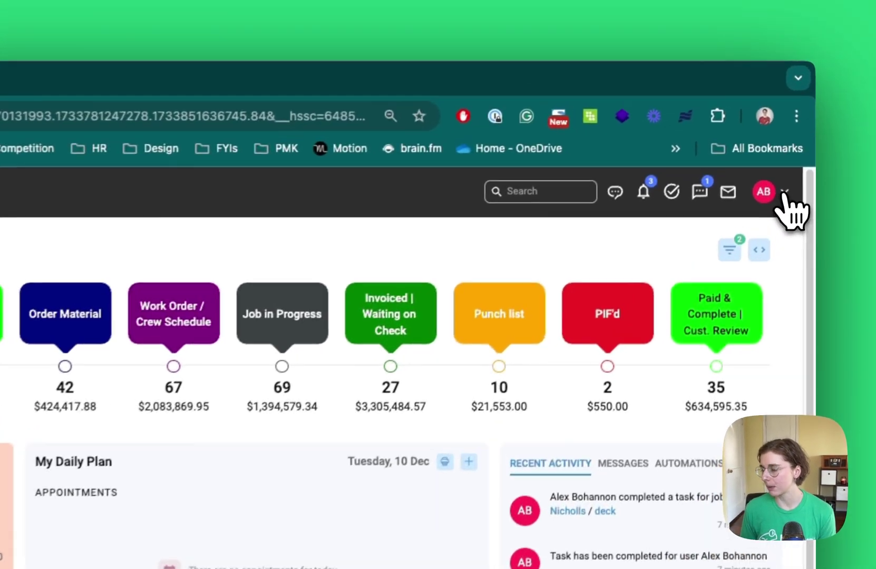
Reach System Settings > Workflow and bring up the Confirm Appointment | Assign automation dialog.
{"action": "left_click", "coordinate": [783, 198]}
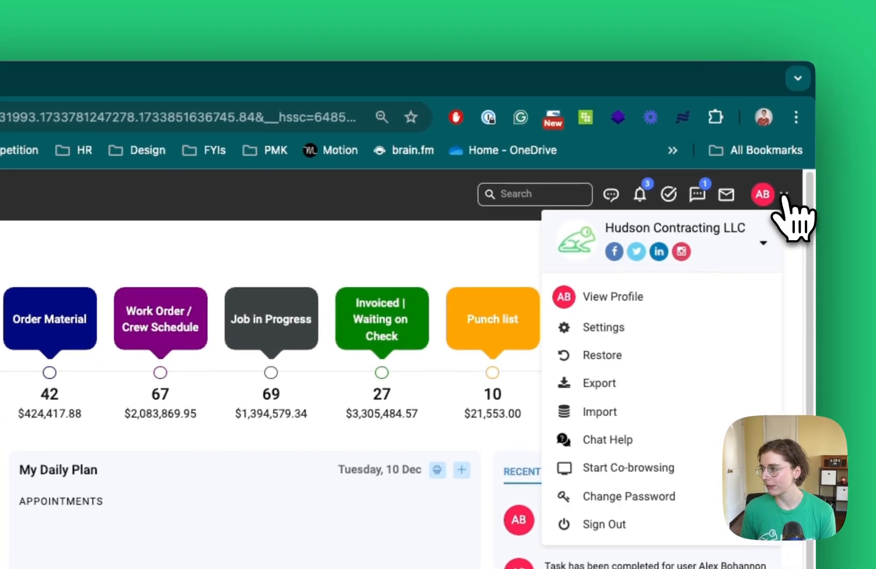
{"action": "left_click", "coordinate": [619, 326]}
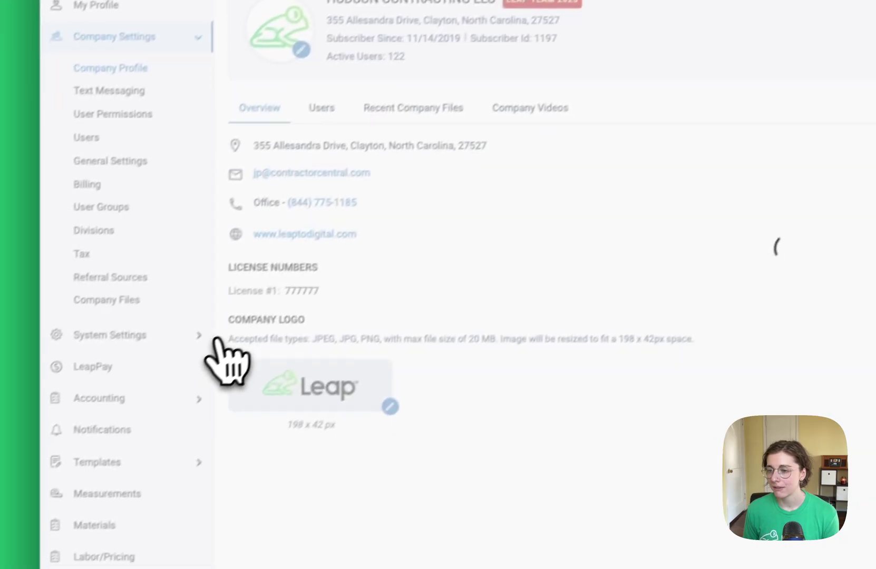
{"action": "left_click", "coordinate": [213, 337]}
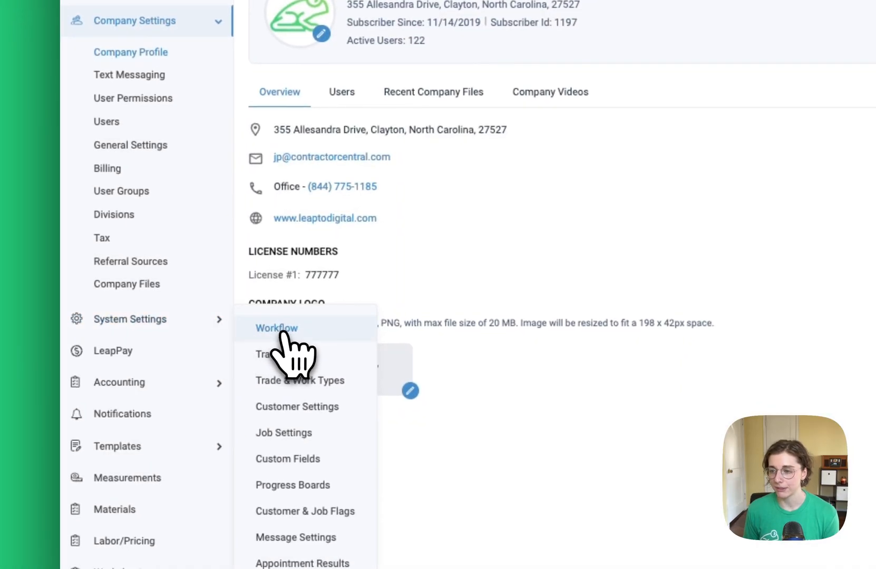
{"action": "left_click", "coordinate": [263, 346]}
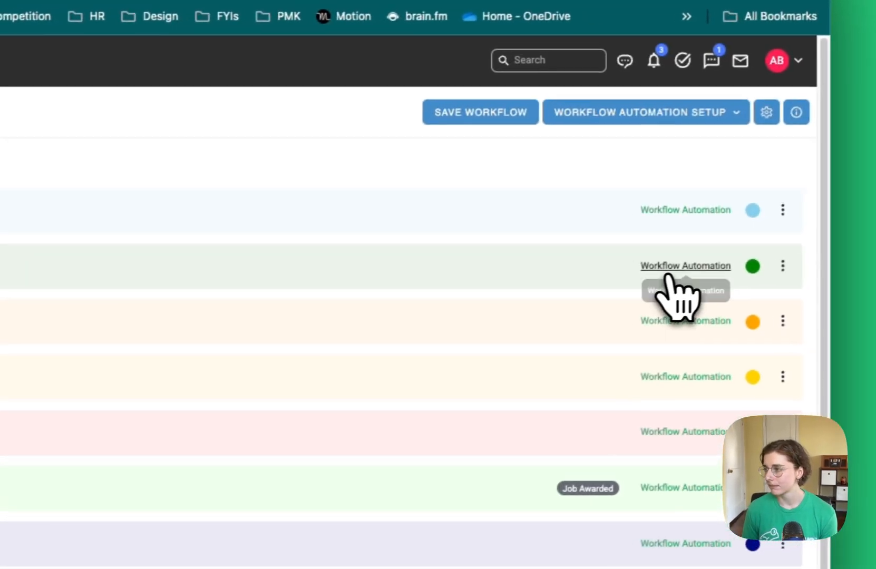
{"action": "left_click", "coordinate": [786, 239]}
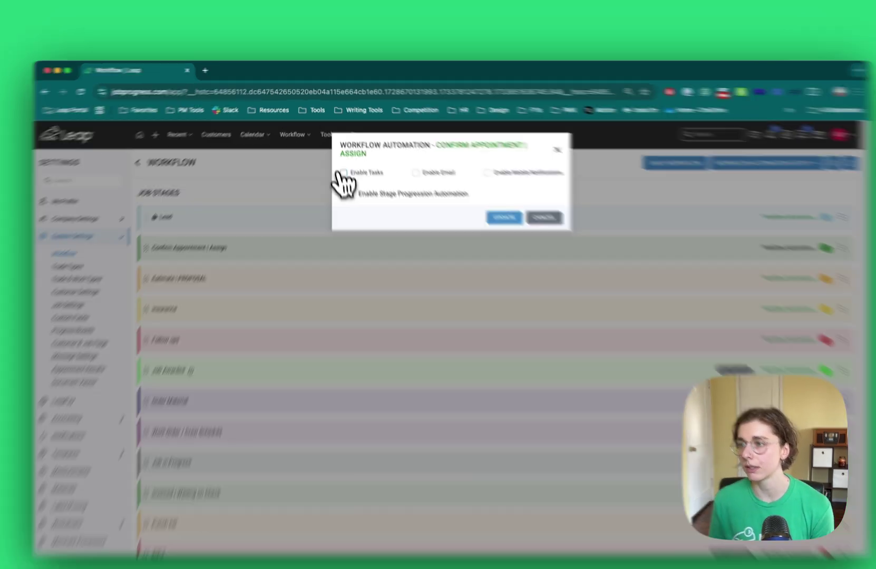
Enable Tasks and Email, turn on Stage Progression triggered by Appointment Scheduled, and update the stage.
{"action": "left_click", "coordinate": [341, 163]}
{"action": "left_click", "coordinate": [490, 251]}
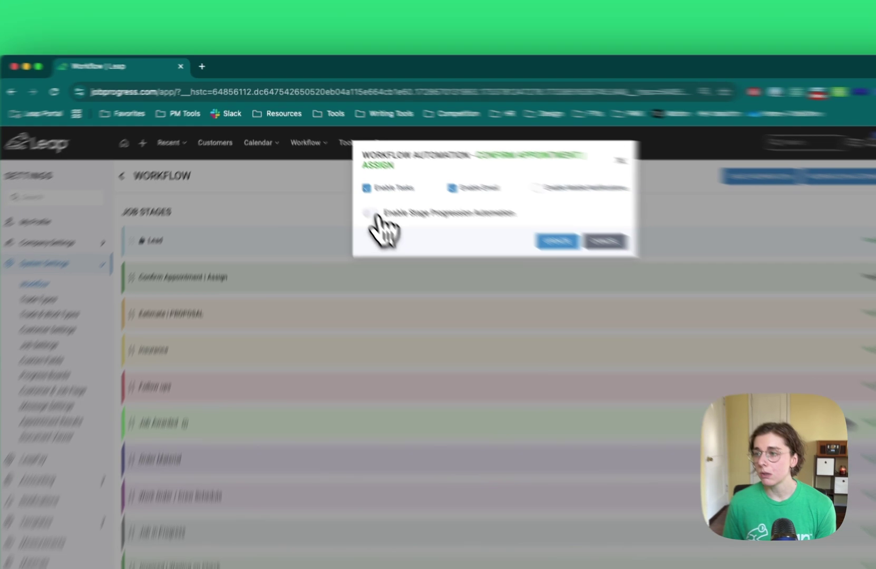
{"action": "left_click", "coordinate": [343, 181]}
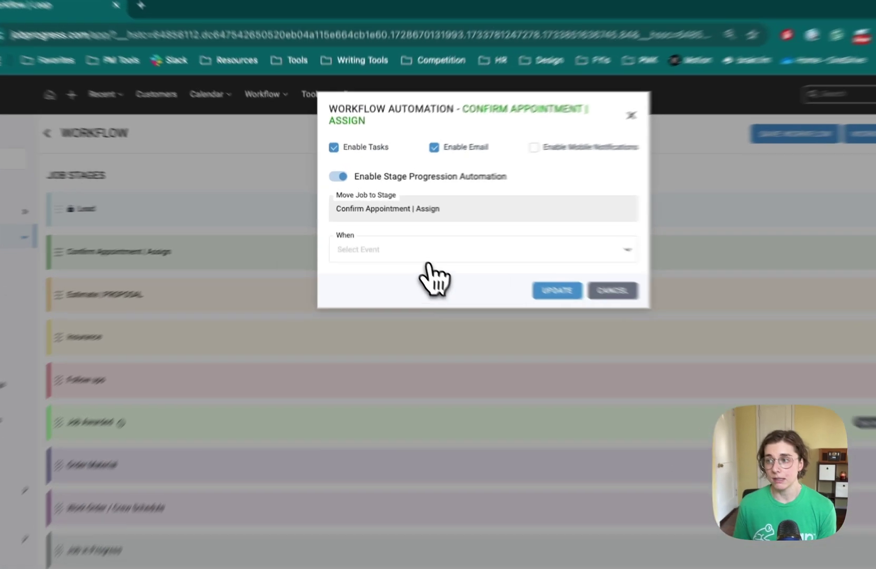
{"action": "left_click", "coordinate": [404, 231]}
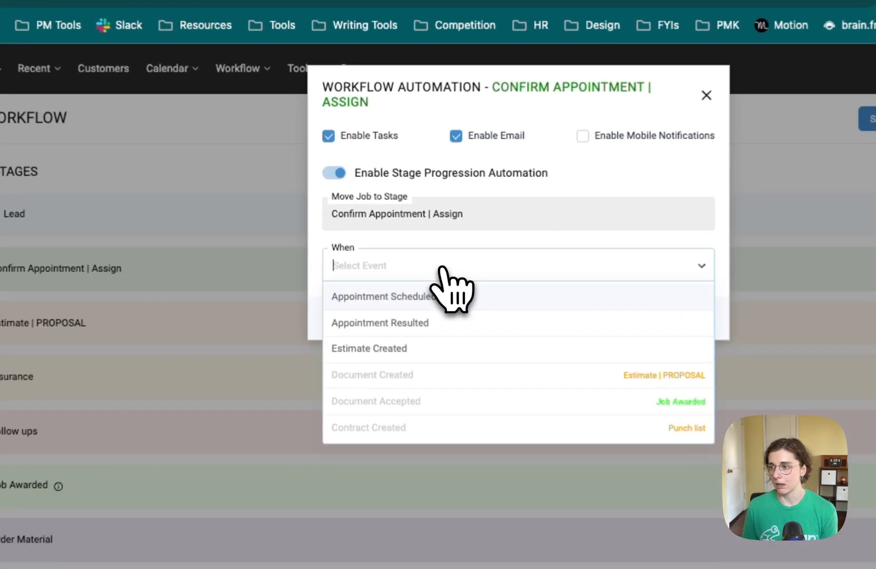
{"action": "left_click", "coordinate": [418, 301]}
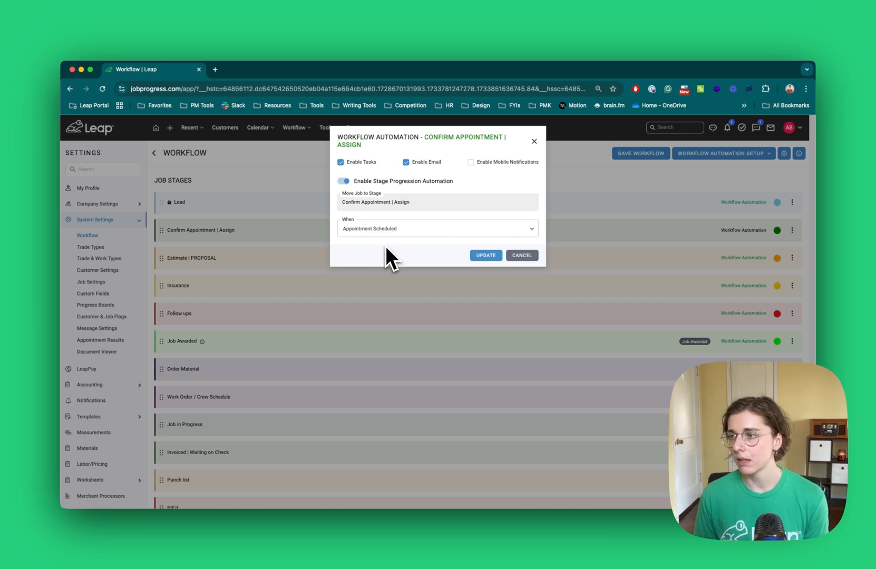
{"action": "left_click", "coordinate": [488, 257]}
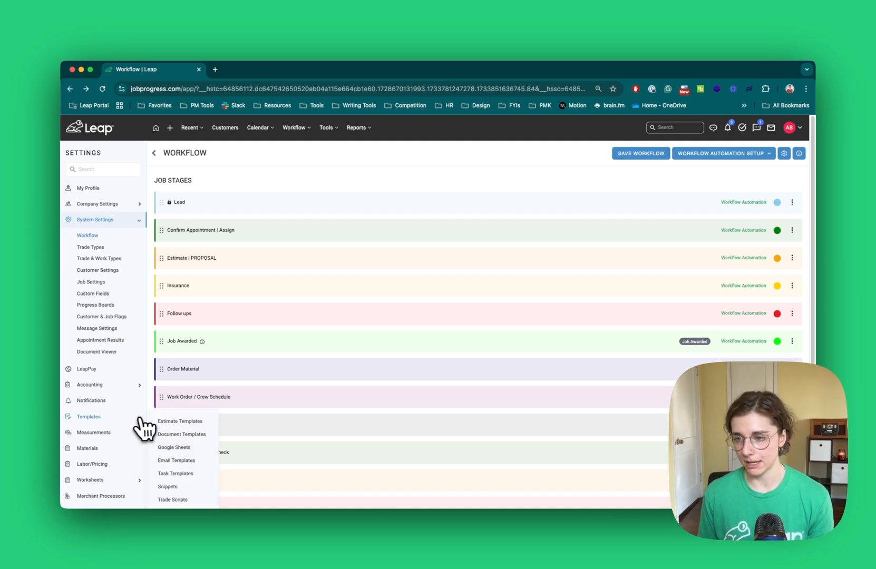
{"action": "mouse_move", "coordinate": [89, 417]}
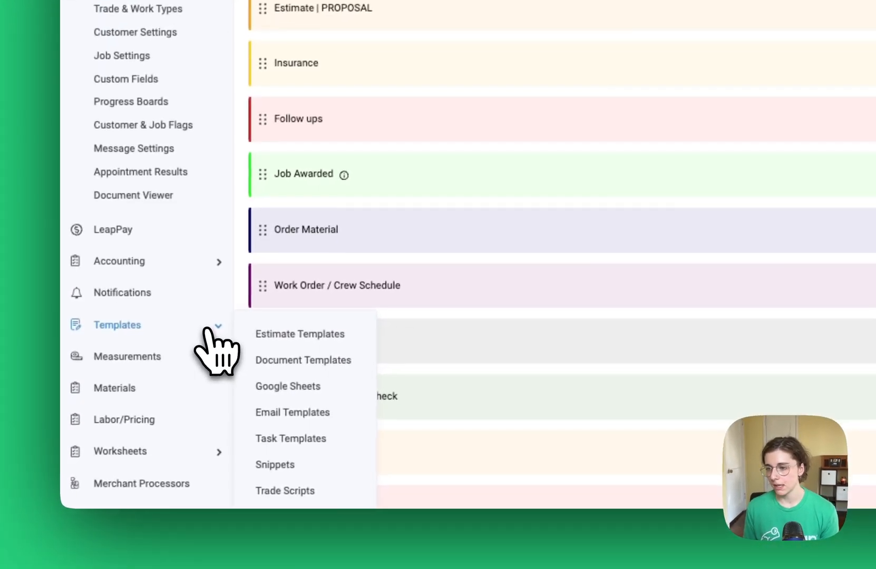
View the Task Templates list, peek at the Stage dropdown in Add Task Template, then dismiss it unsaved.
{"action": "left_click", "coordinate": [294, 446]}
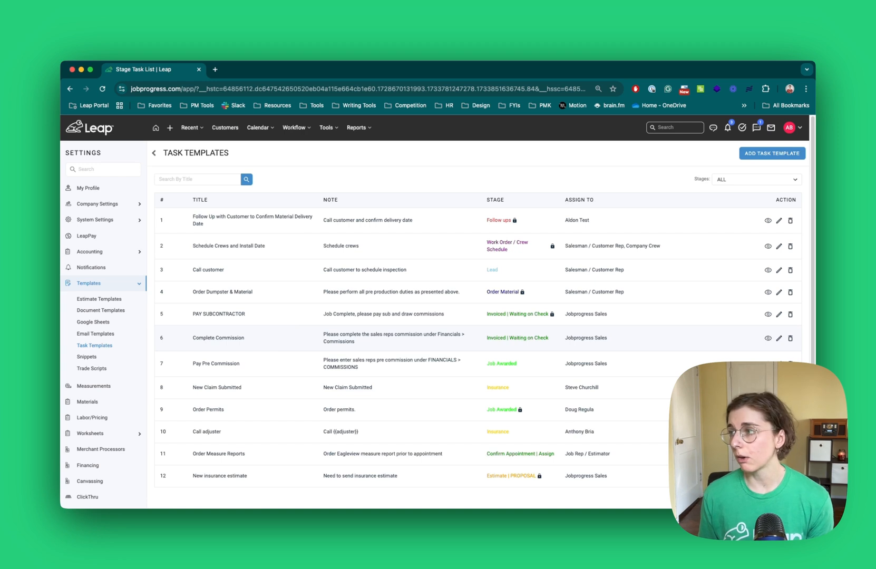
{"action": "left_click", "coordinate": [771, 154]}
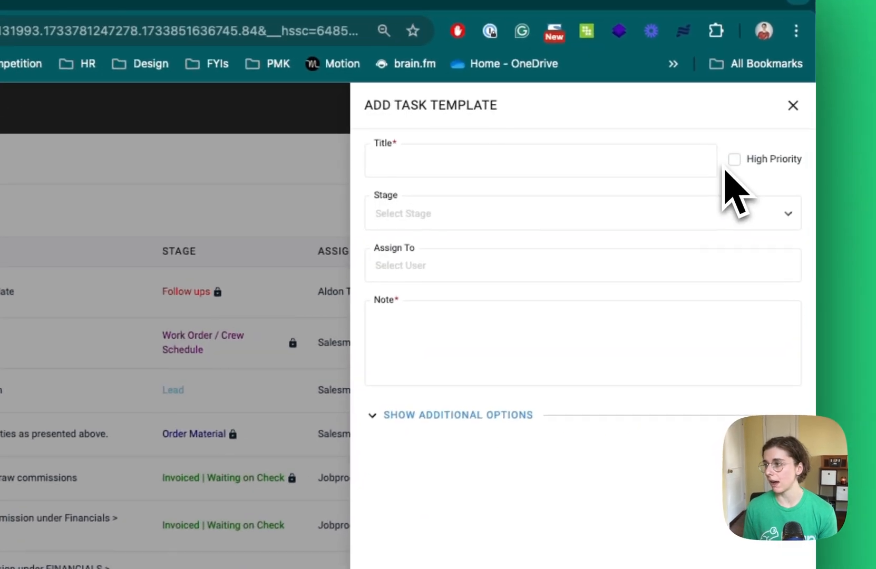
{"action": "left_click", "coordinate": [448, 215]}
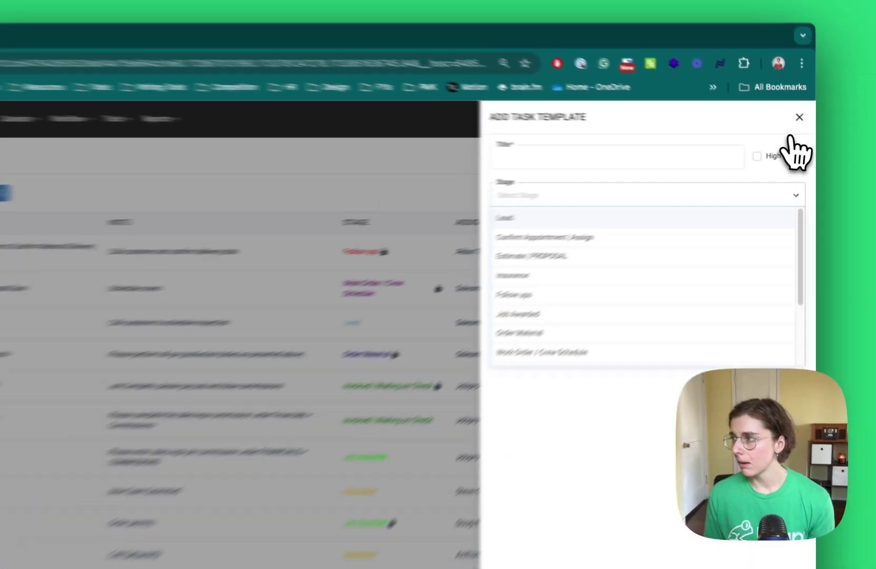
{"action": "left_click", "coordinate": [798, 117]}
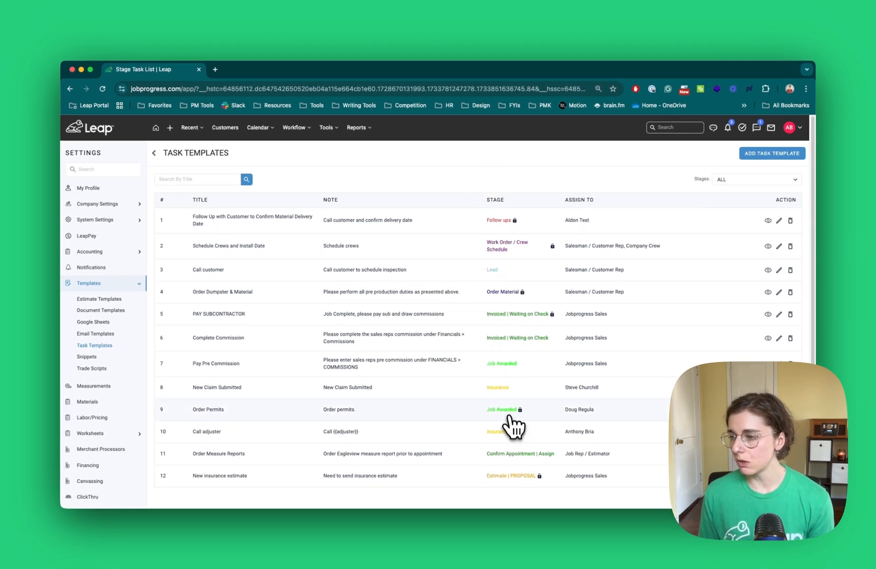
{"action": "scroll", "coordinate": [518, 462], "scroll_direction": "down", "scroll_amount": 1}
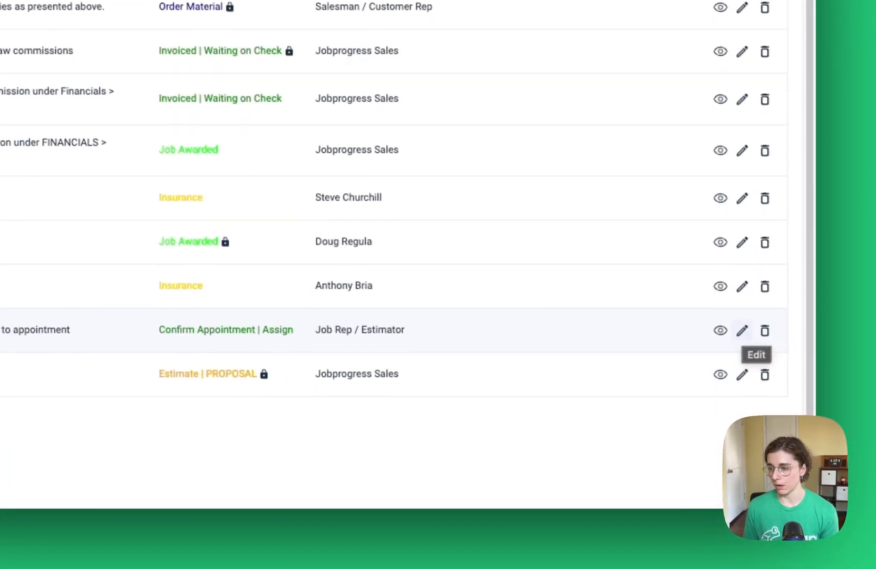
Edit Order Measure Reports, expand additional options and switch on Lock Workflow Stage.
{"action": "left_click", "coordinate": [742, 331]}
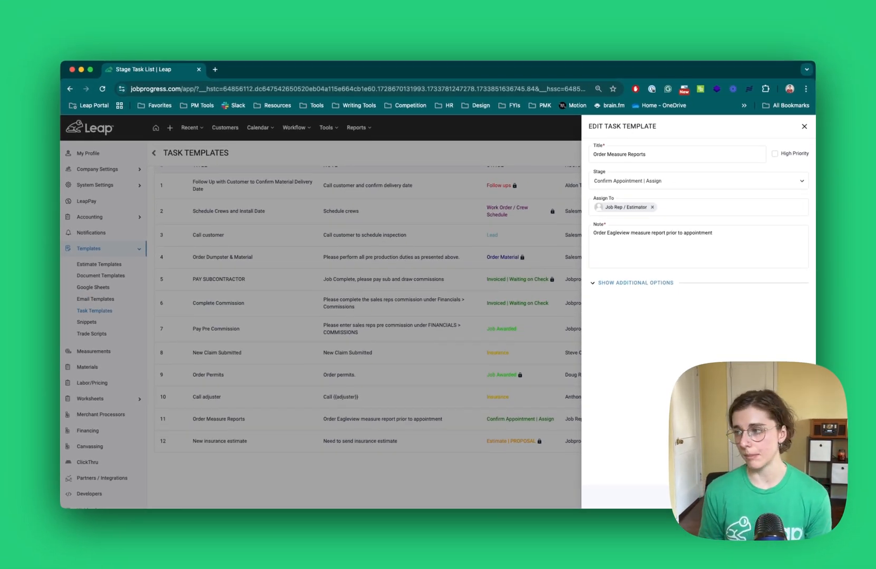
{"action": "left_click", "coordinate": [619, 283]}
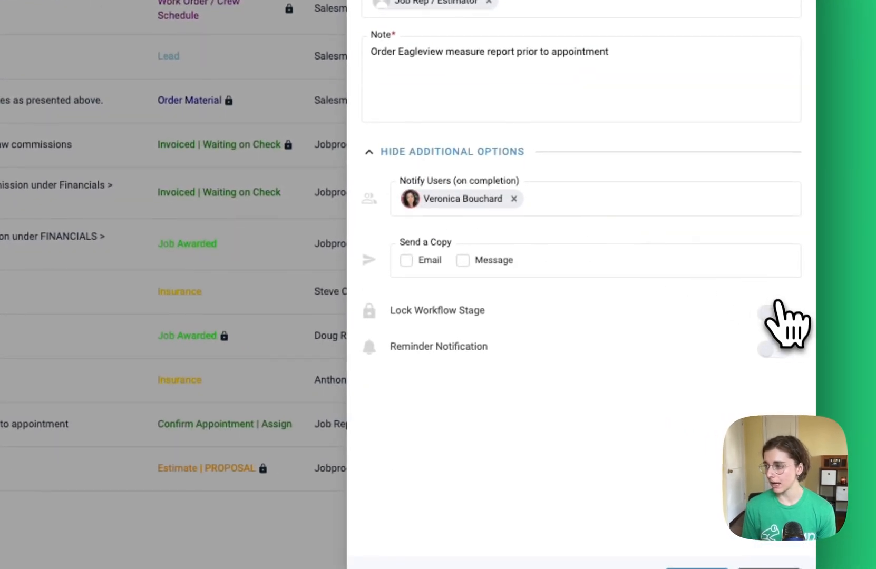
{"action": "left_click", "coordinate": [777, 313]}
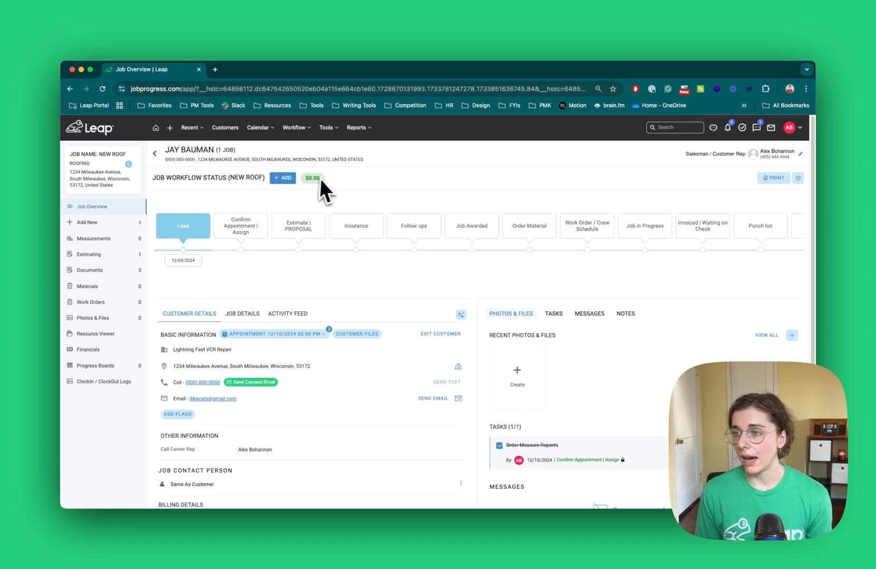
Set the appointment's Appointment For to the matching rep and save, advancing the job's stage.
{"action": "left_click", "coordinate": [282, 179]}
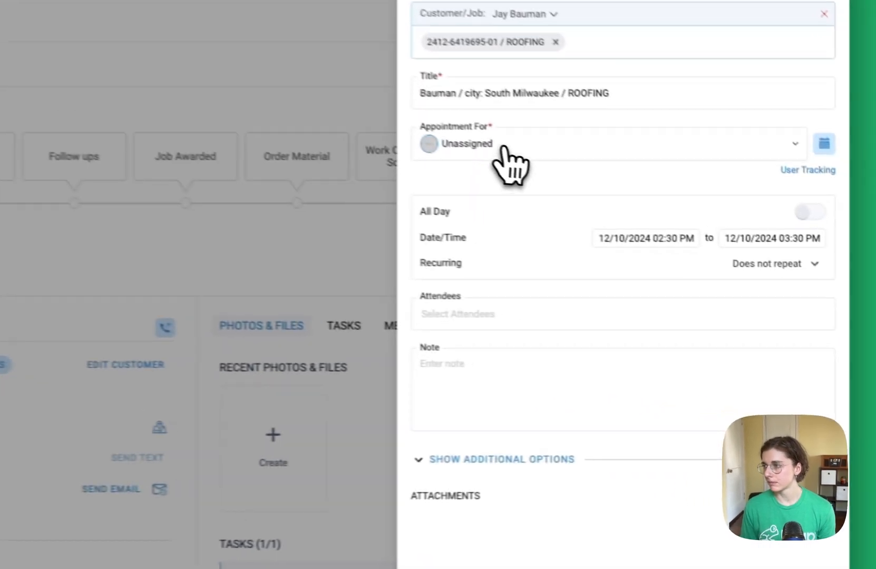
{"action": "left_click", "coordinate": [504, 145]}
{"action": "type", "text": "ale"}
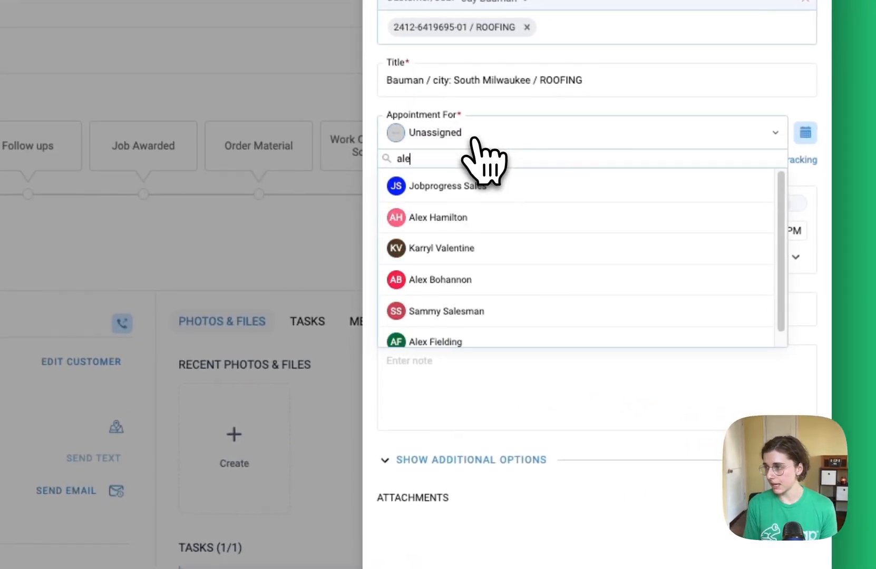
{"action": "type", "text": "x"}
{"action": "left_click", "coordinate": [472, 215]}
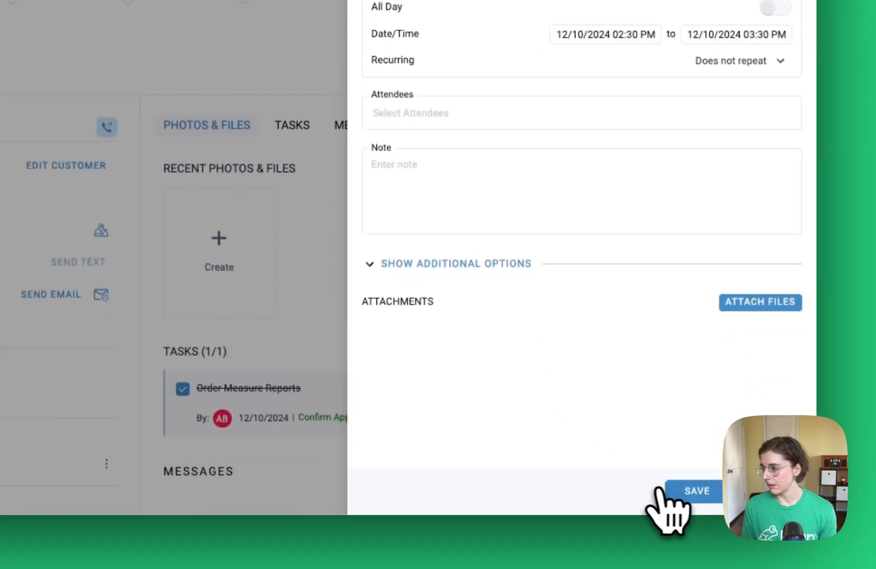
{"action": "left_click", "coordinate": [668, 491]}
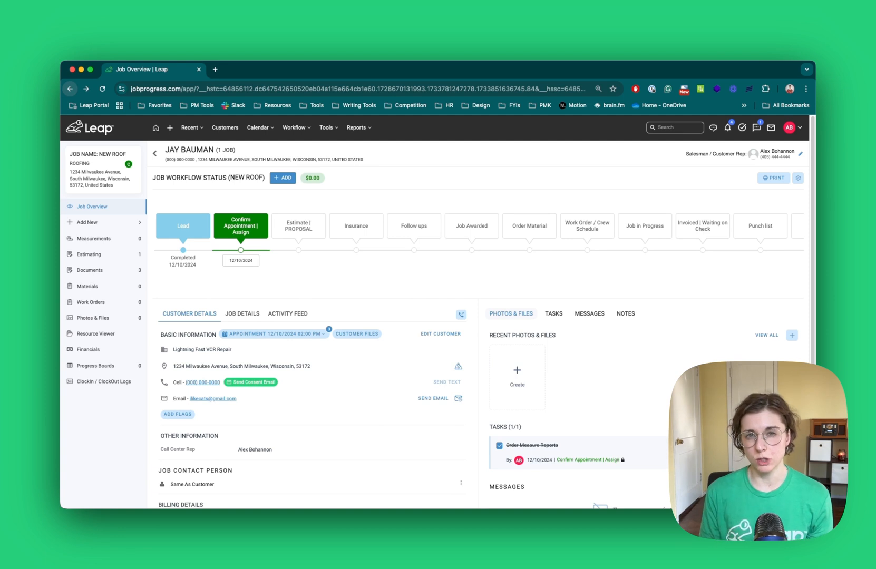
Return to the dashboard via Home and show the AUTOMATIONS feed in the activity panel.
{"action": "left_click", "coordinate": [169, 129]}
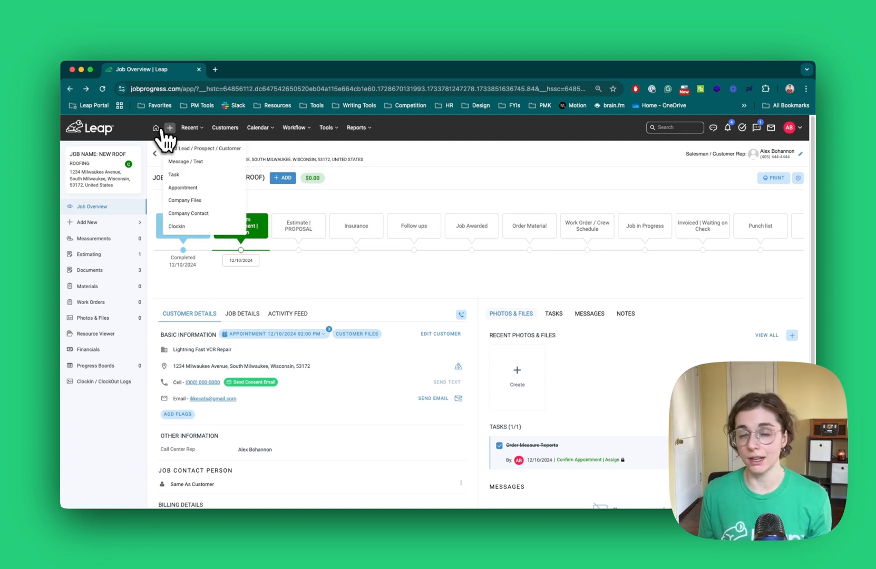
{"action": "left_click", "coordinate": [169, 129]}
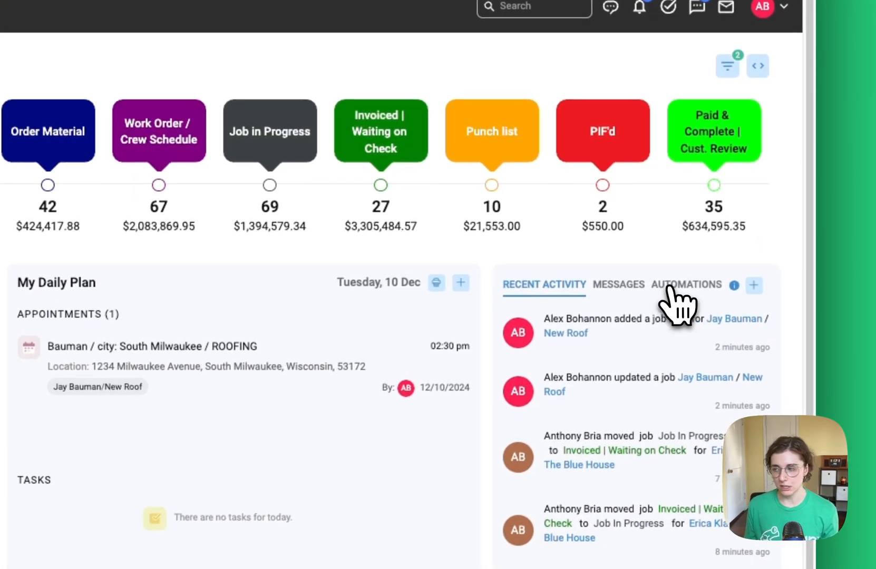
{"action": "left_click", "coordinate": [671, 286]}
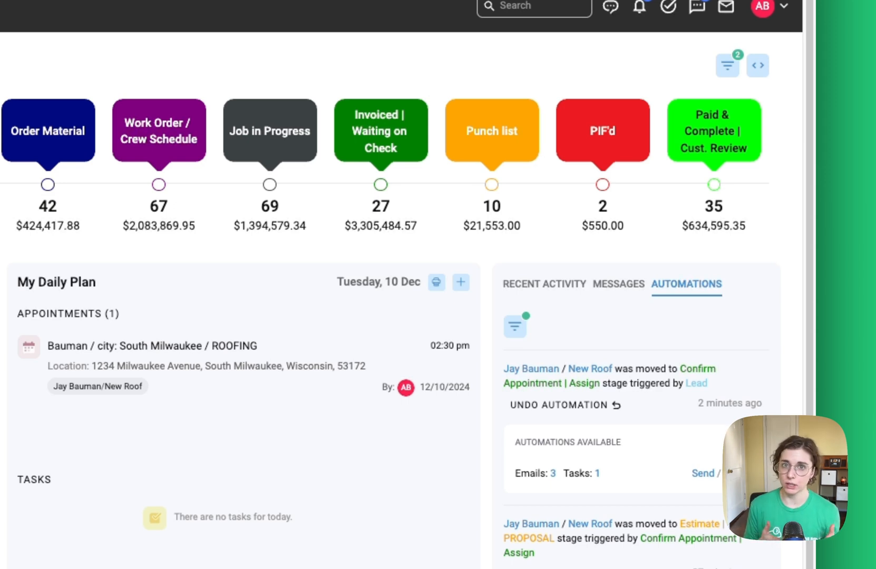
{"action": "scroll", "coordinate": [689, 264], "scroll_direction": "down", "scroll_amount": 2}
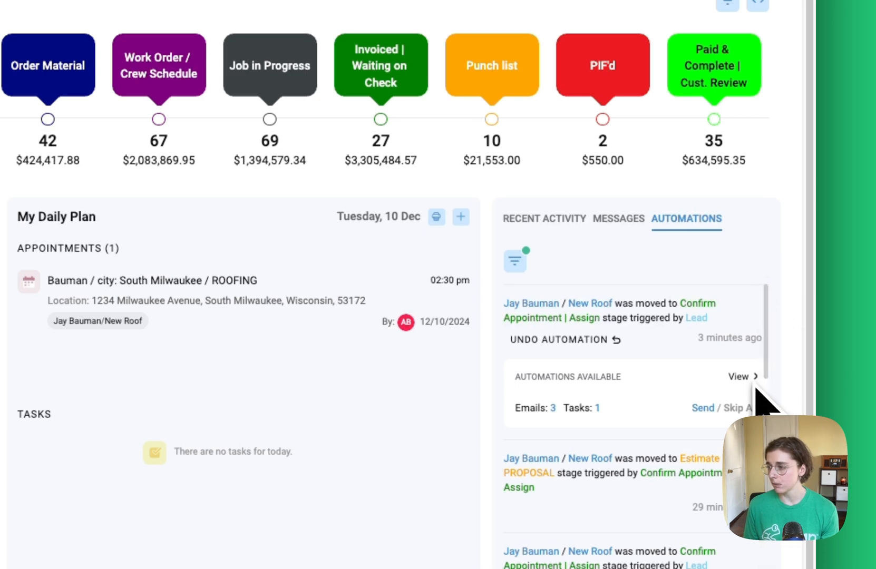
{"action": "scroll", "coordinate": [723, 372], "scroll_direction": "down", "scroll_amount": 2}
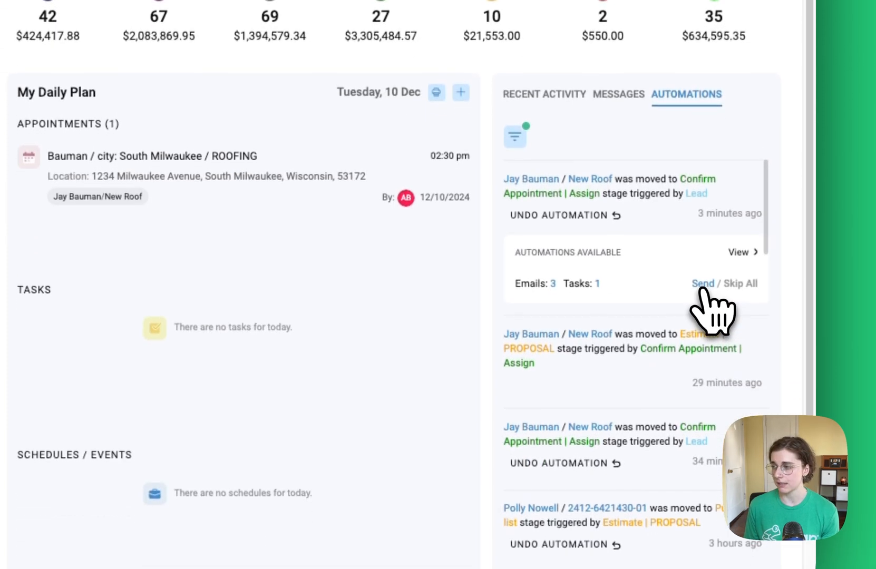
Uncheck the Sed Test Title and Appointment Remainder emails, review the Task tab, and send the Appointment email.
{"action": "left_click", "coordinate": [703, 285]}
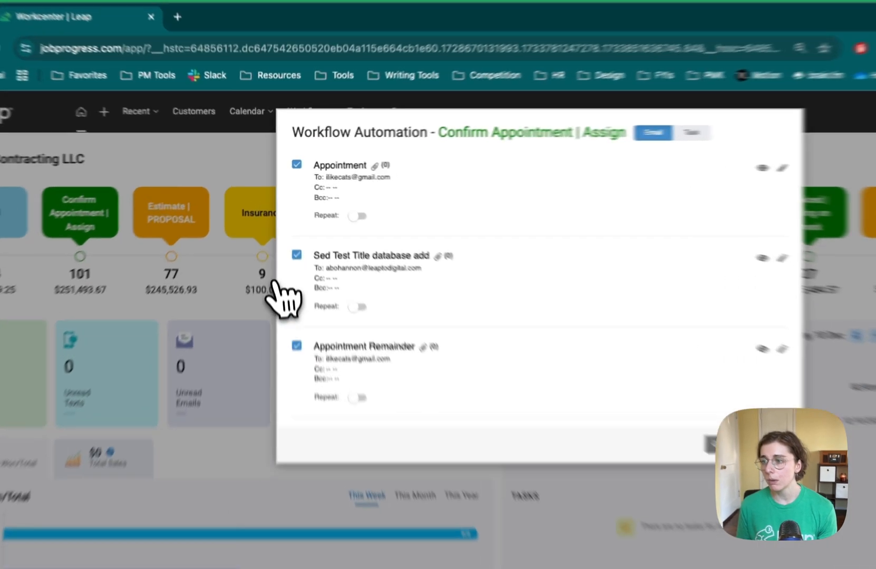
{"action": "left_click", "coordinate": [296, 254]}
{"action": "left_click", "coordinate": [296, 346]}
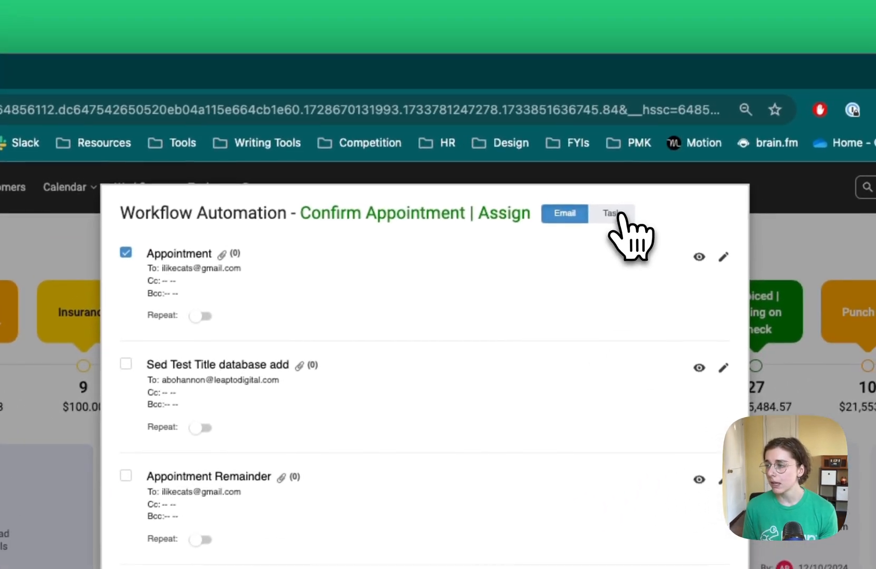
{"action": "left_click", "coordinate": [622, 226]}
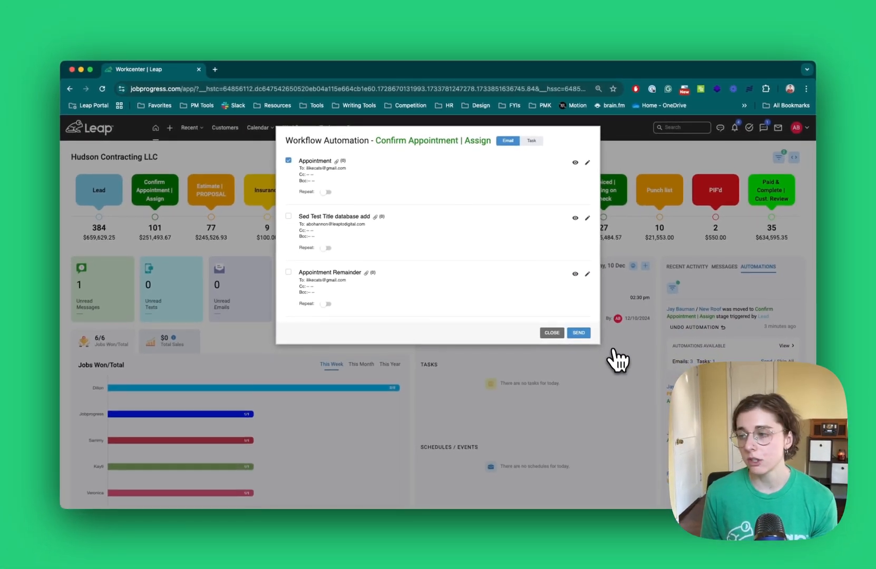
{"action": "left_click", "coordinate": [579, 335]}
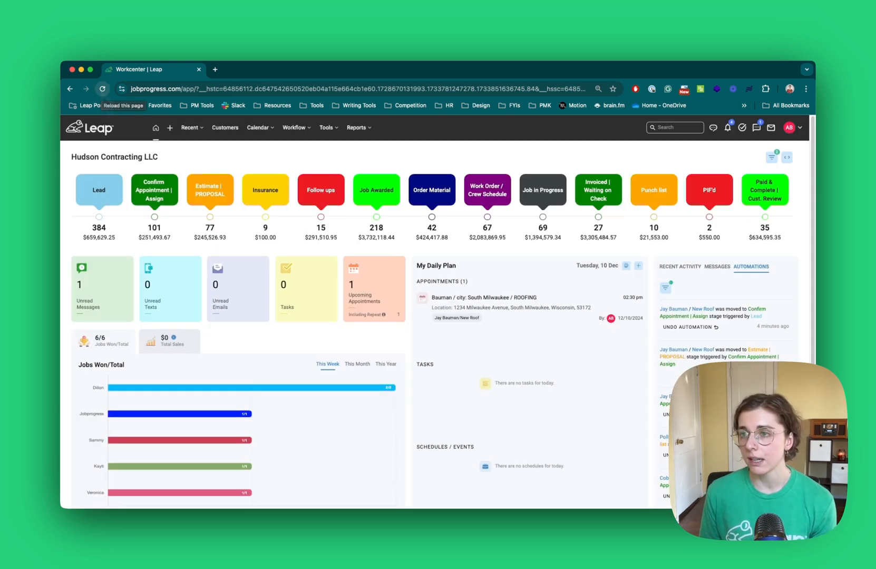
Reload the browser page and reopen the AUTOMATIONS feed listing the New Roof stage moves.
{"action": "left_click", "coordinate": [102, 89]}
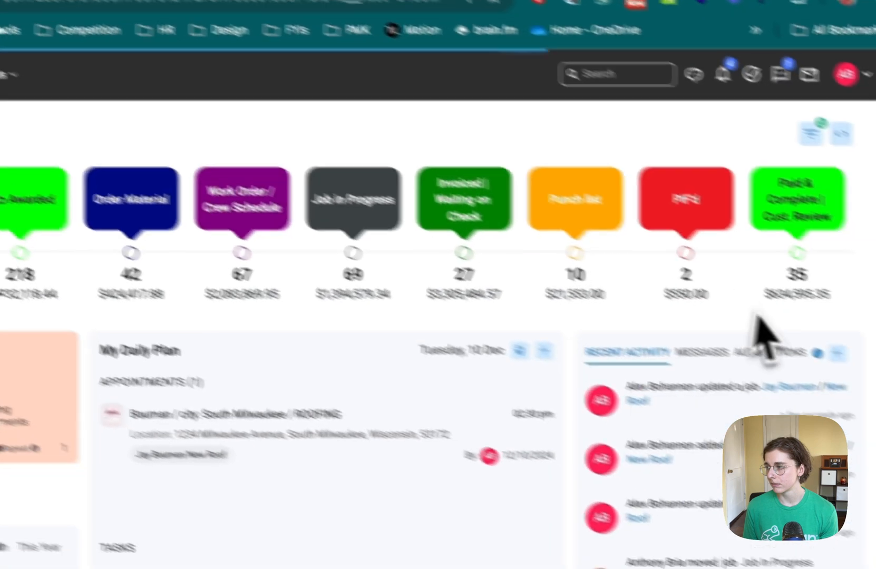
{"action": "left_click", "coordinate": [686, 317]}
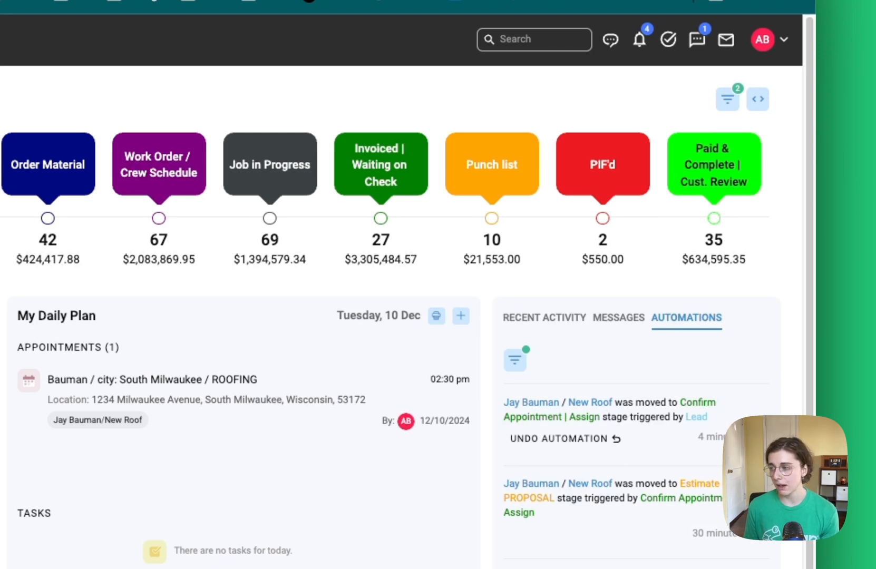
{"action": "scroll", "coordinate": [694, 390], "scroll_direction": "down", "scroll_amount": 3}
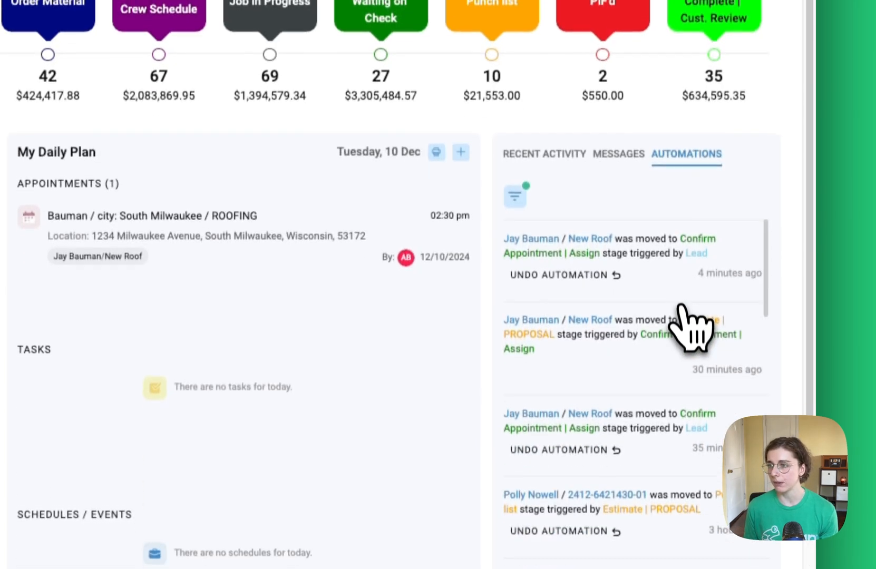